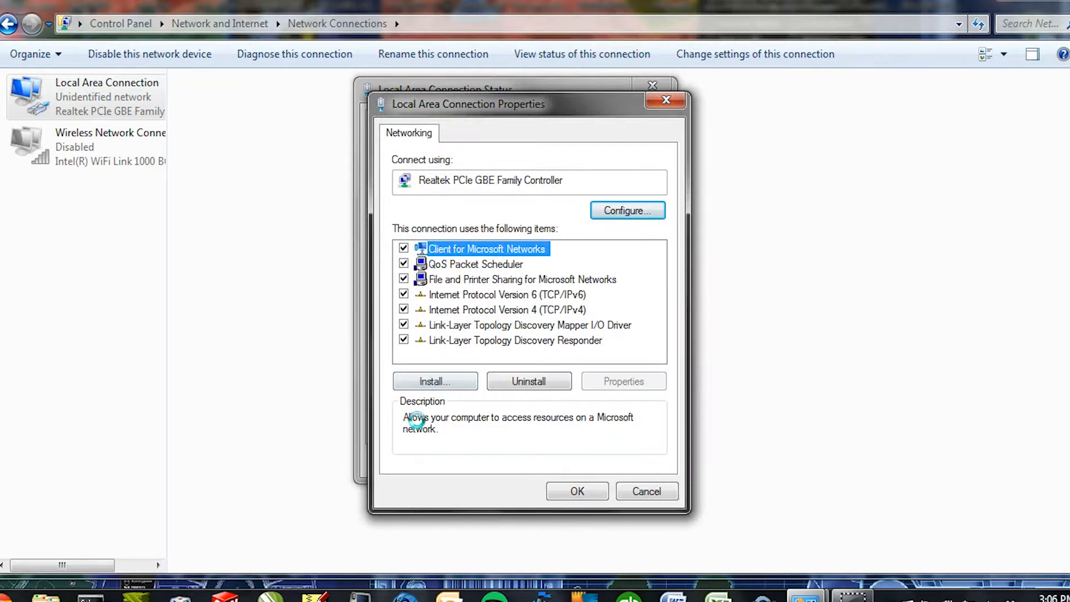
- Check the static IP address and subnet mask in the Local Area Connection's IPv4 properties, accept them and close its dialogs
{"action": "double_click", "coordinate": [490, 310]}
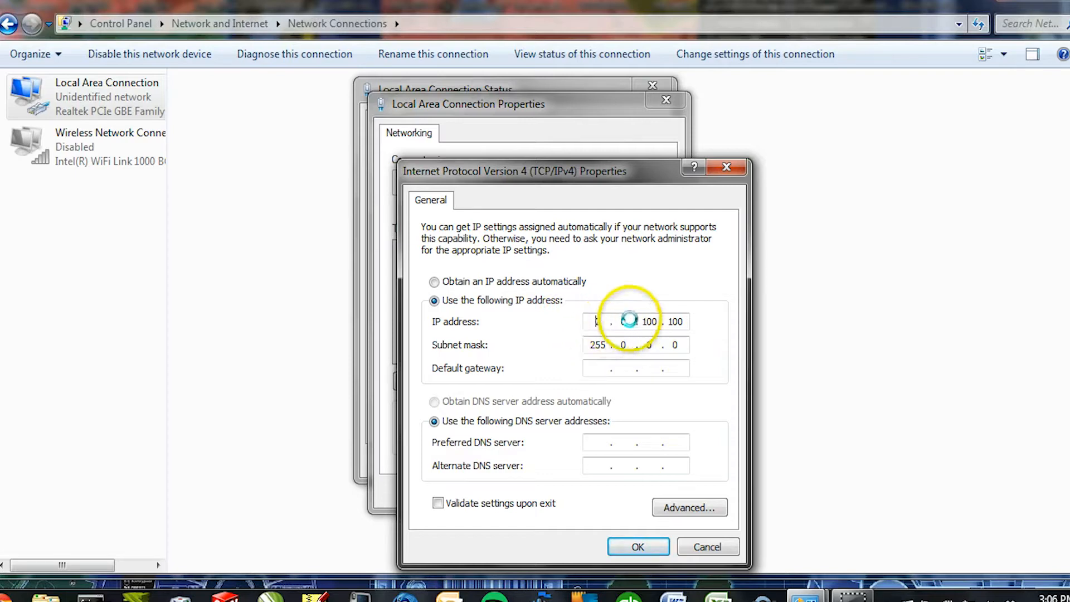
{"action": "left_click", "coordinate": [684, 321]}
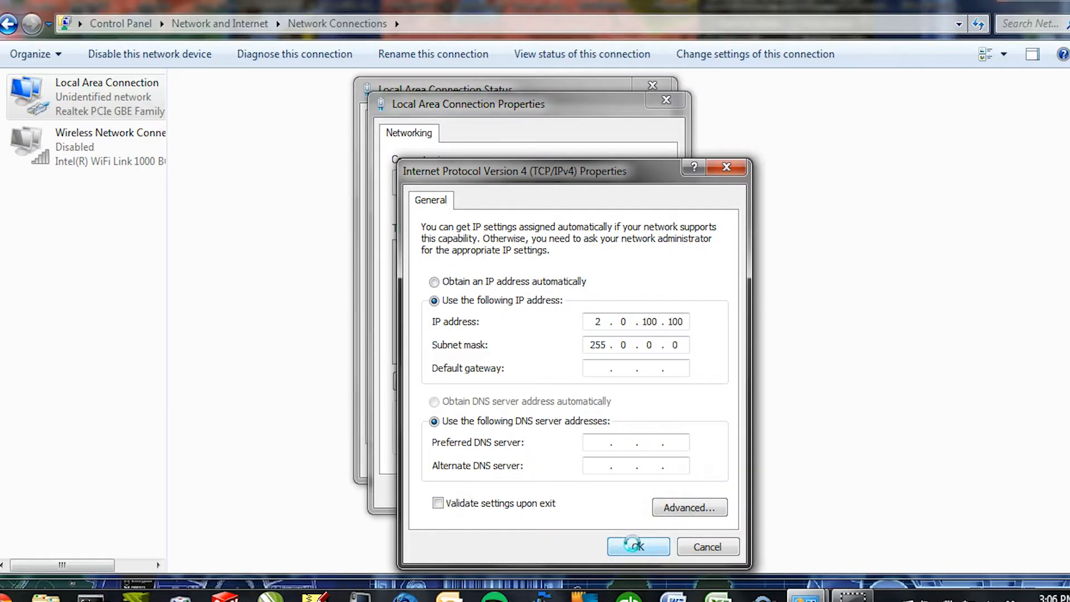
{"action": "left_click", "coordinate": [637, 546]}
{"action": "left_click", "coordinate": [594, 497]}
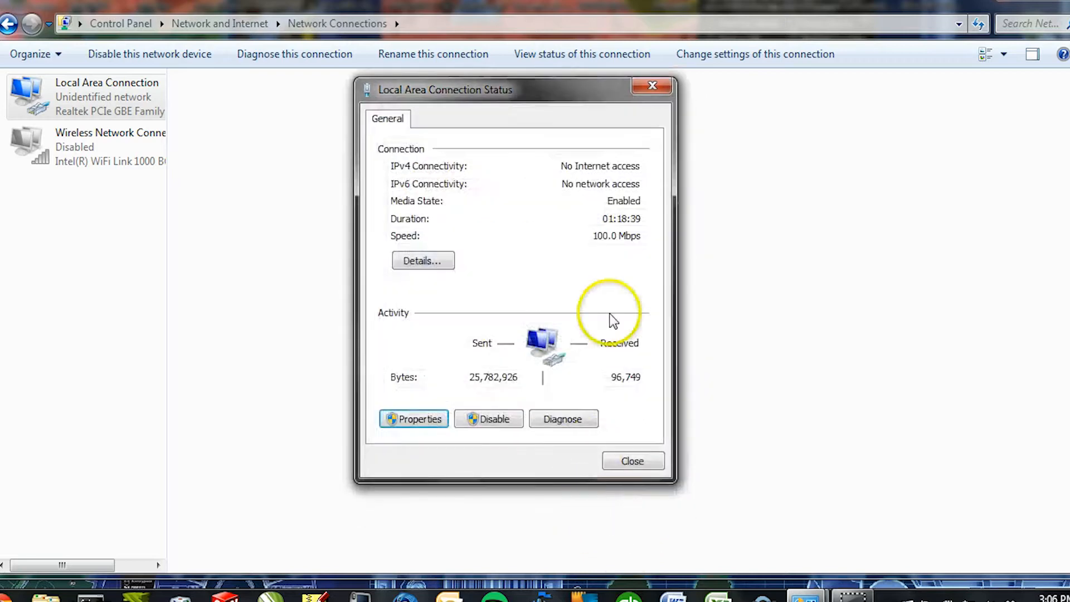
{"action": "left_click", "coordinate": [652, 86]}
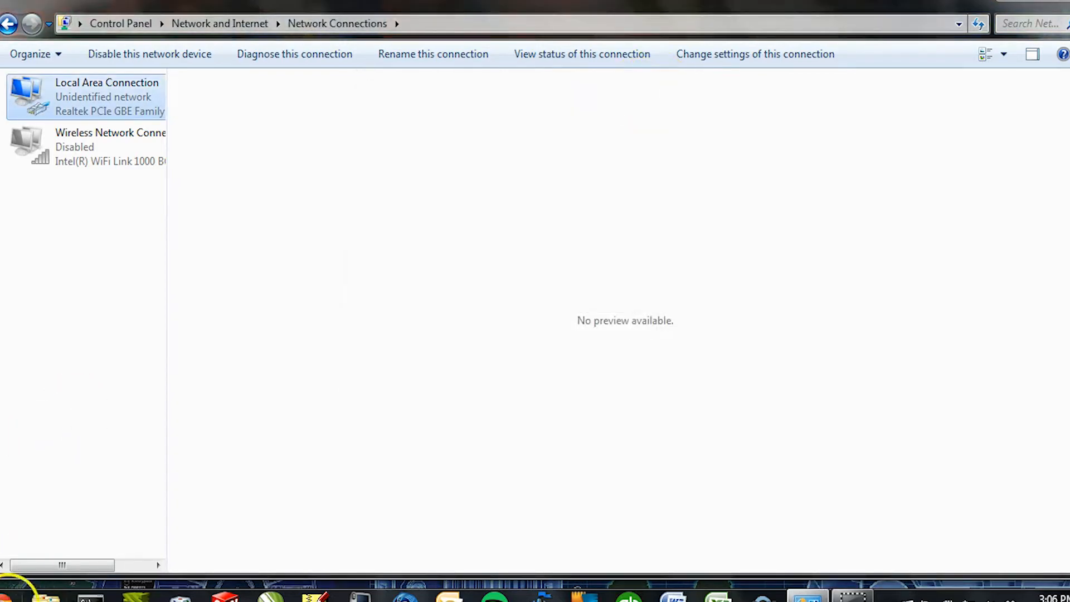
- Switch to Chrome, load the Art-Net node at 2.0.100.113 and examine its Device control network configuration
{"action": "left_click", "coordinate": [6, 600]}
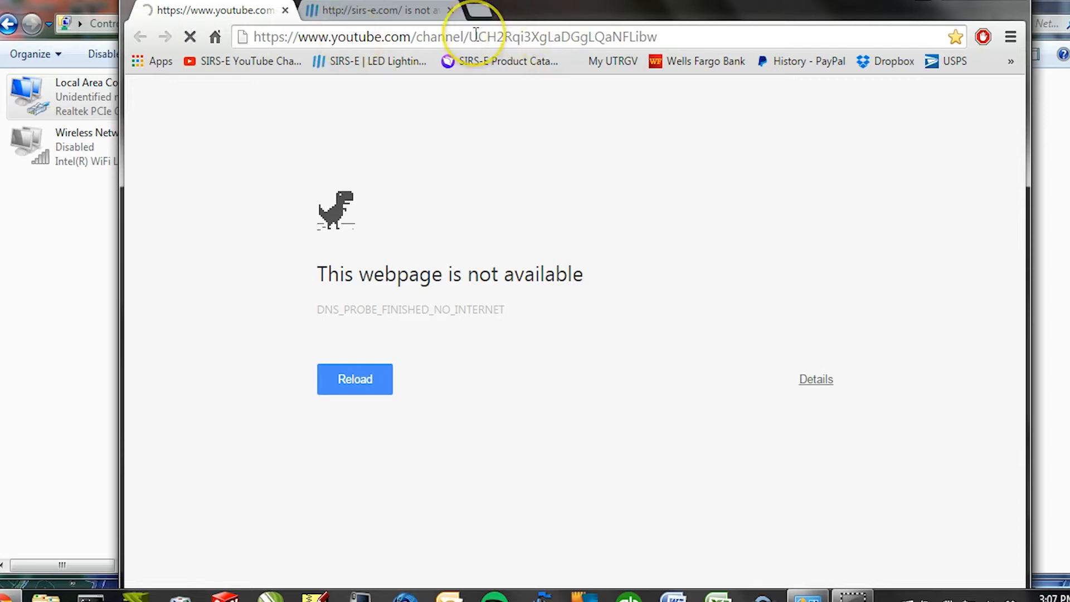
{"action": "left_click", "coordinate": [474, 36]}
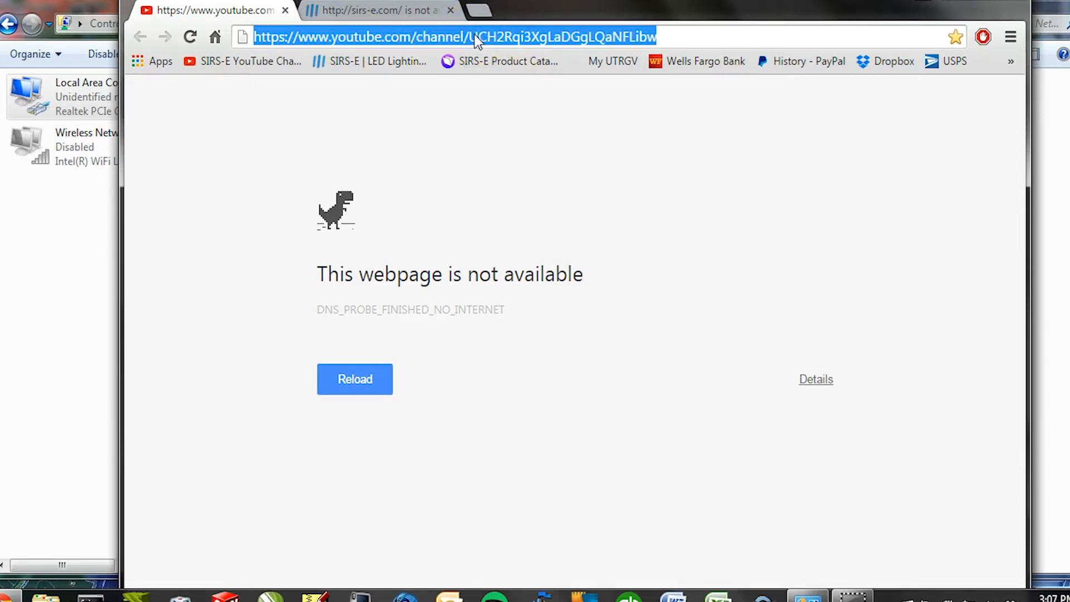
{"action": "type", "text": "2.0."}
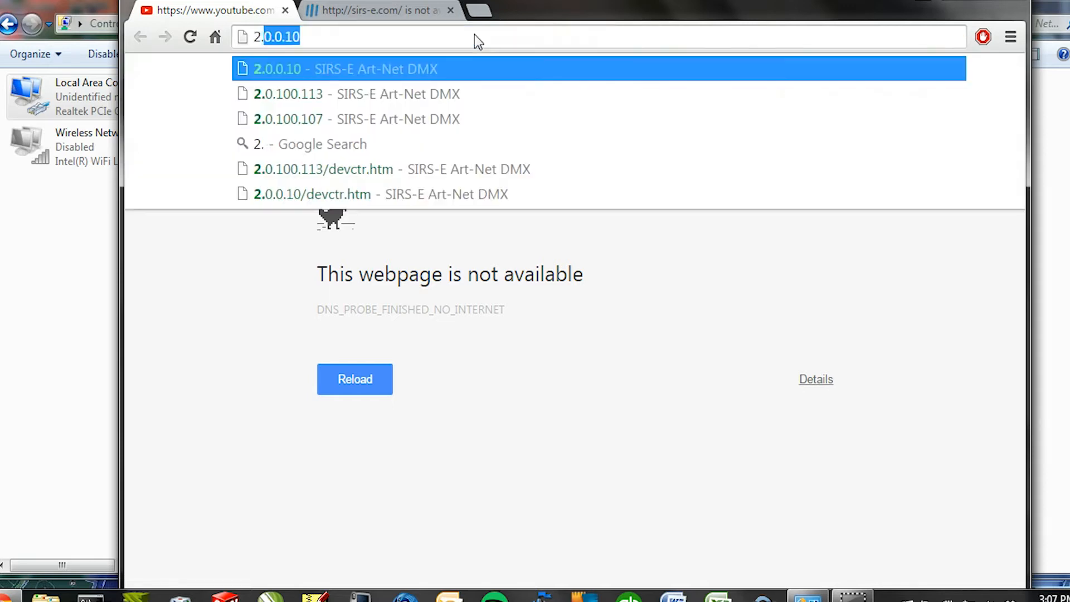
{"action": "type", "text": "100."}
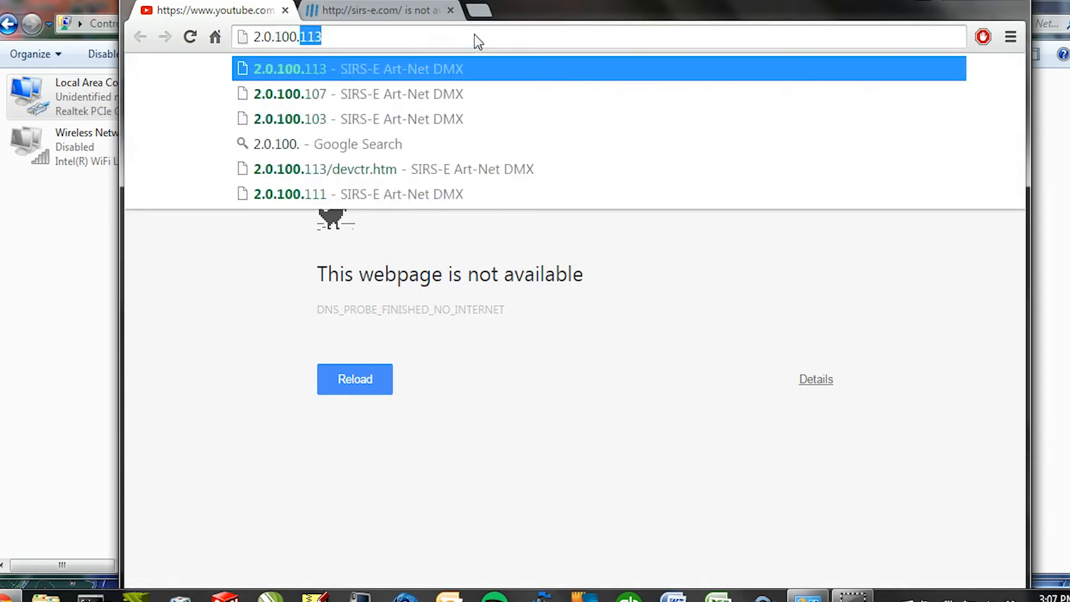
{"action": "type", "text": "113"}
{"action": "key", "text": "Return"}
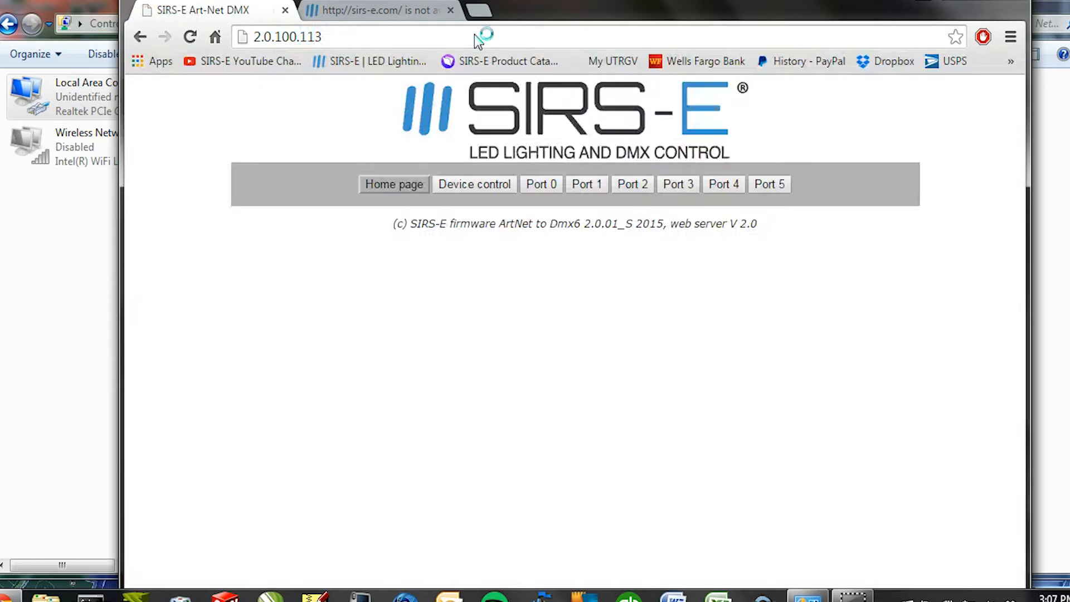
{"action": "left_click", "coordinate": [482, 184]}
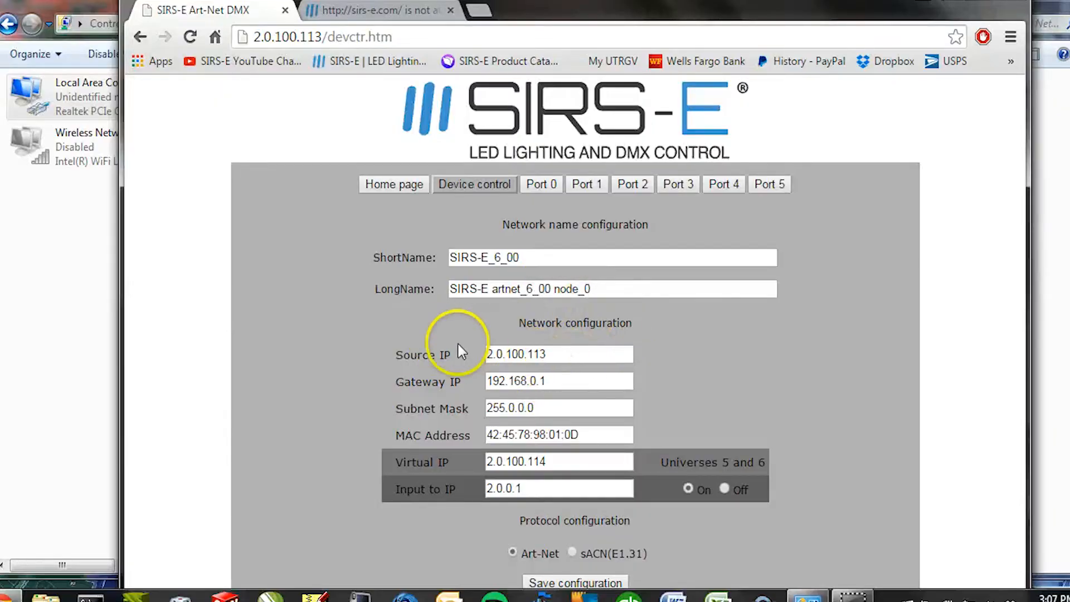
{"action": "left_click", "coordinate": [557, 462]}
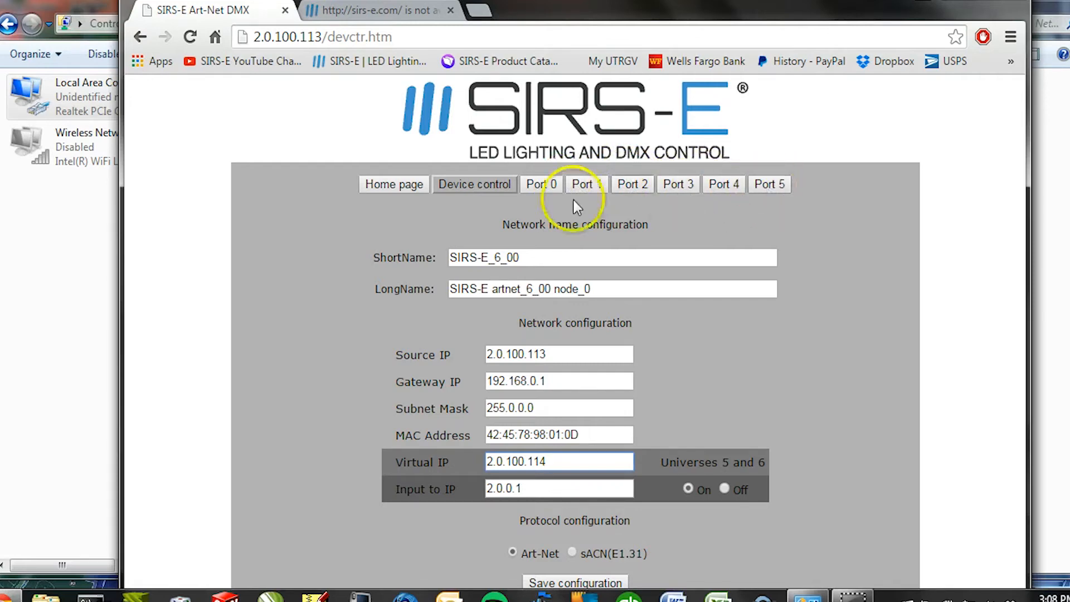
- Review the Port 0 mode and Subnet/Universe options, keeping 0(00), and return to the Device control page
{"action": "left_click", "coordinate": [550, 184]}
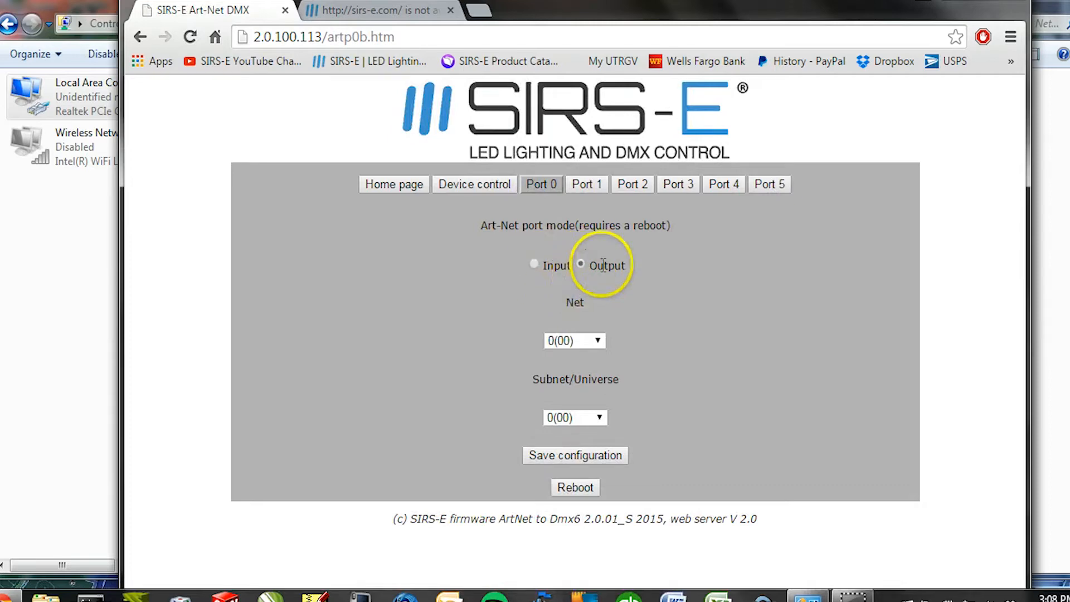
{"action": "left_click", "coordinate": [583, 421]}
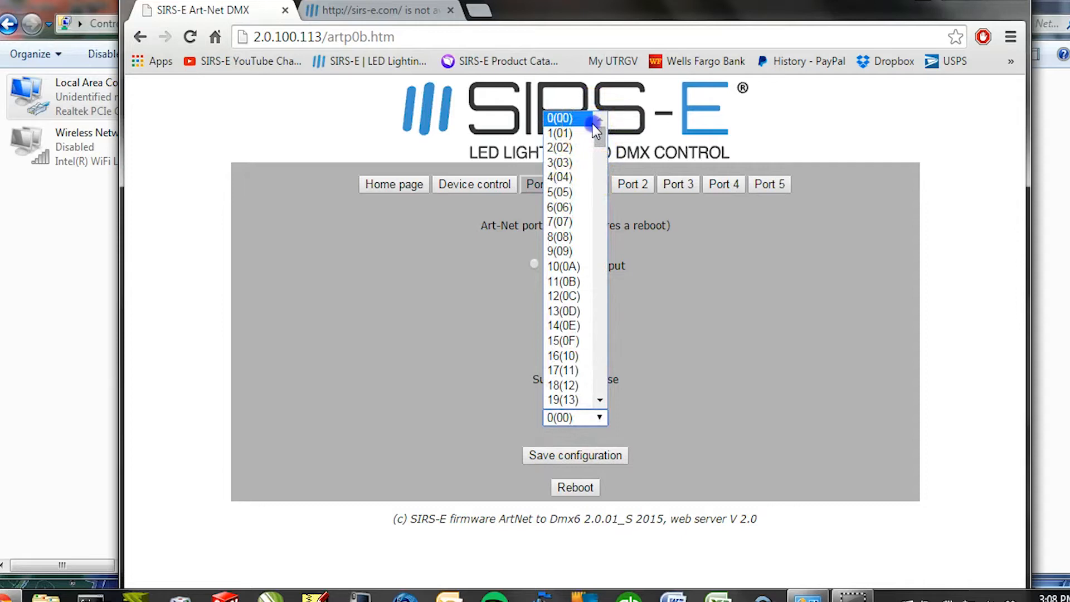
{"action": "left_click", "coordinate": [592, 121]}
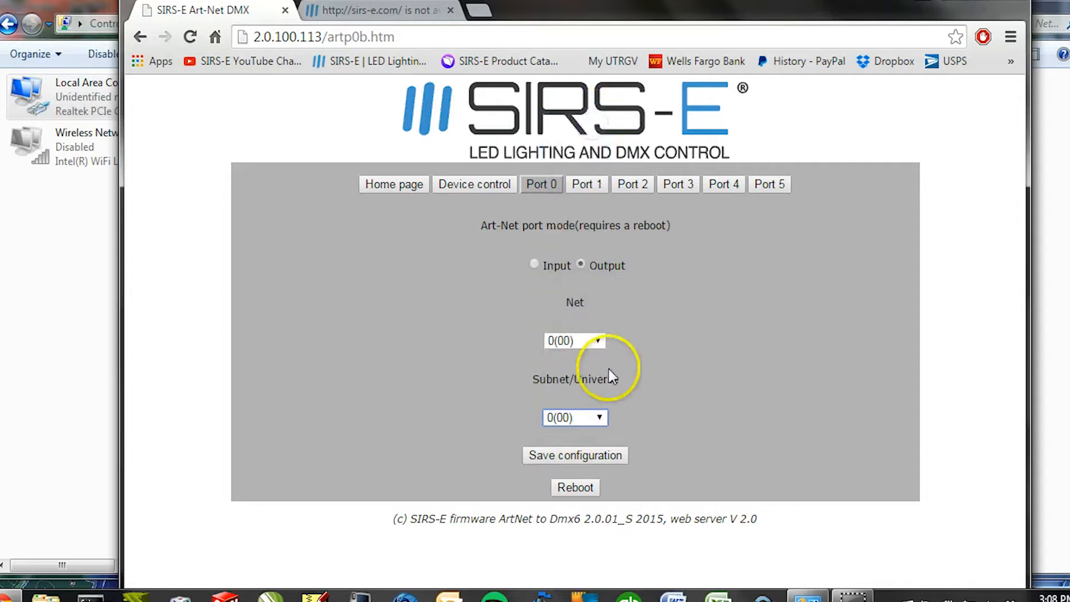
{"action": "left_click", "coordinate": [596, 458]}
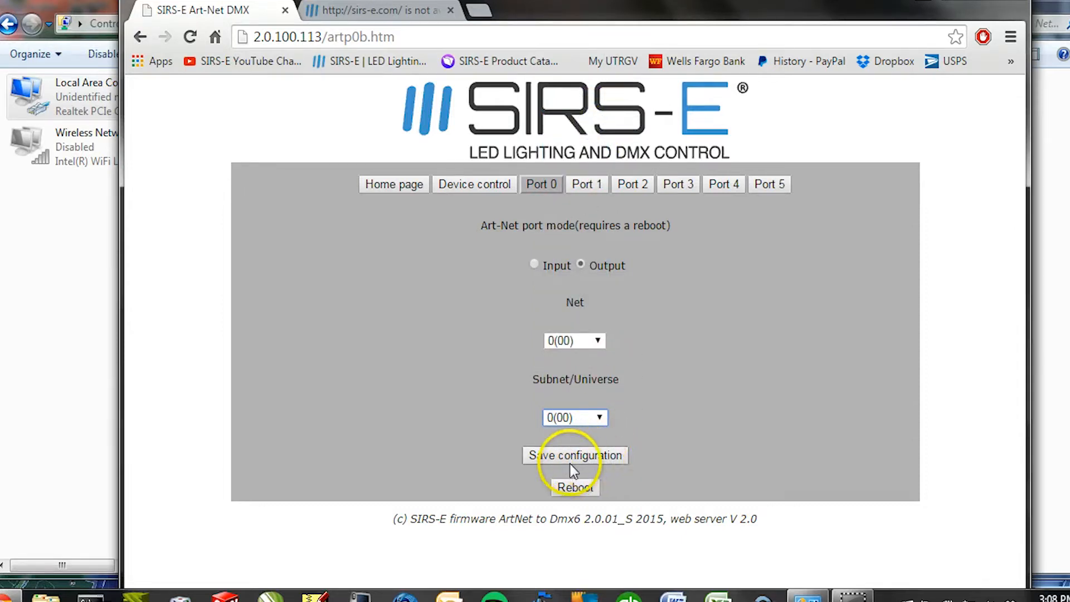
{"action": "left_click", "coordinate": [477, 189]}
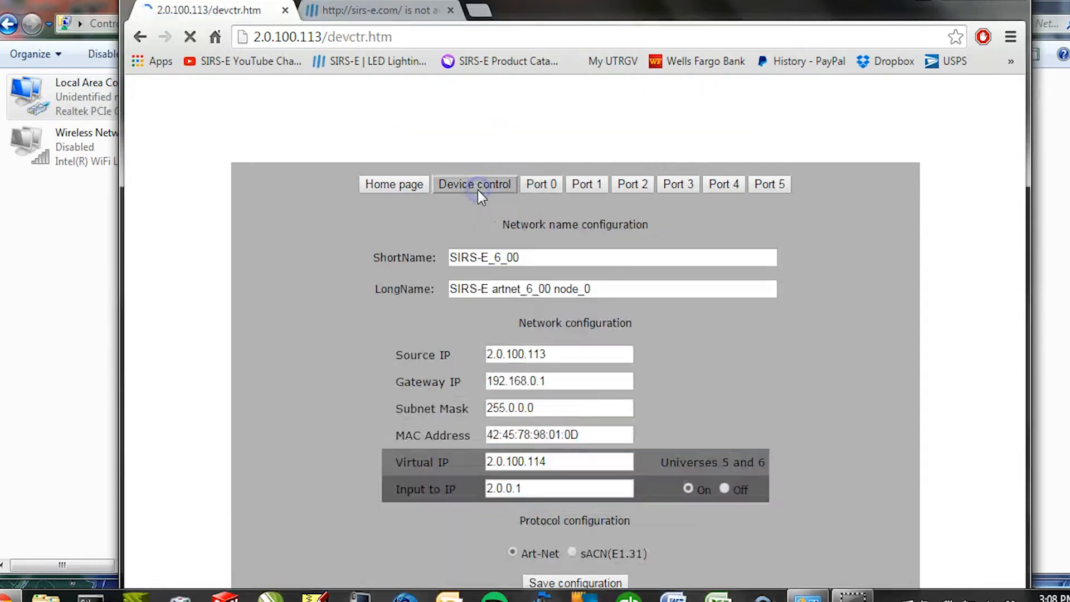
- Load the second Art-Net node at 2.0.100.109 and examine its Device control network configuration
{"action": "left_click", "coordinate": [369, 37]}
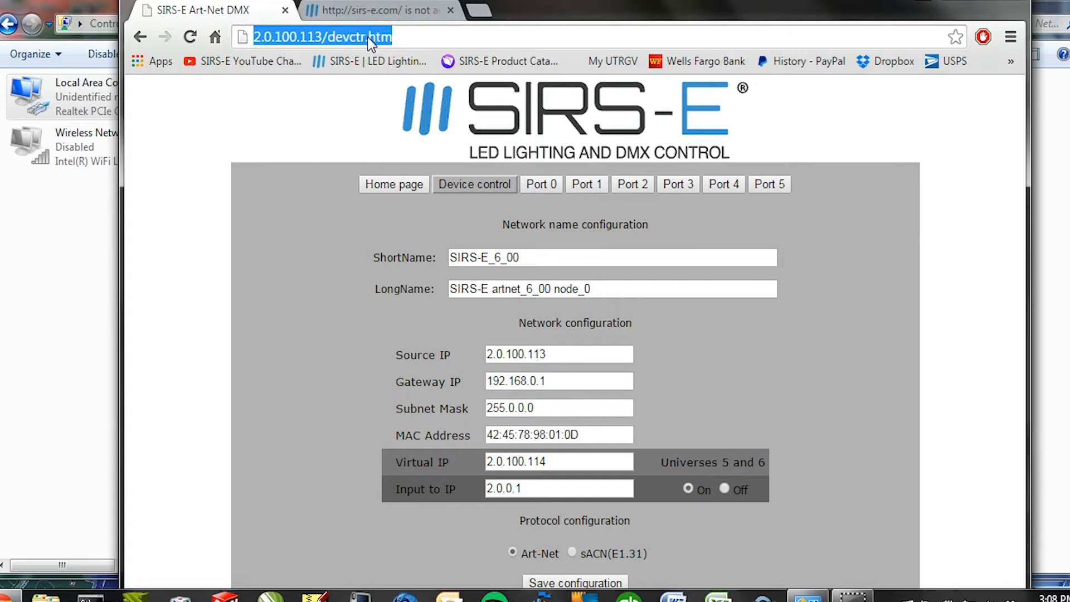
{"action": "type", "text": "2.0.0.1"}
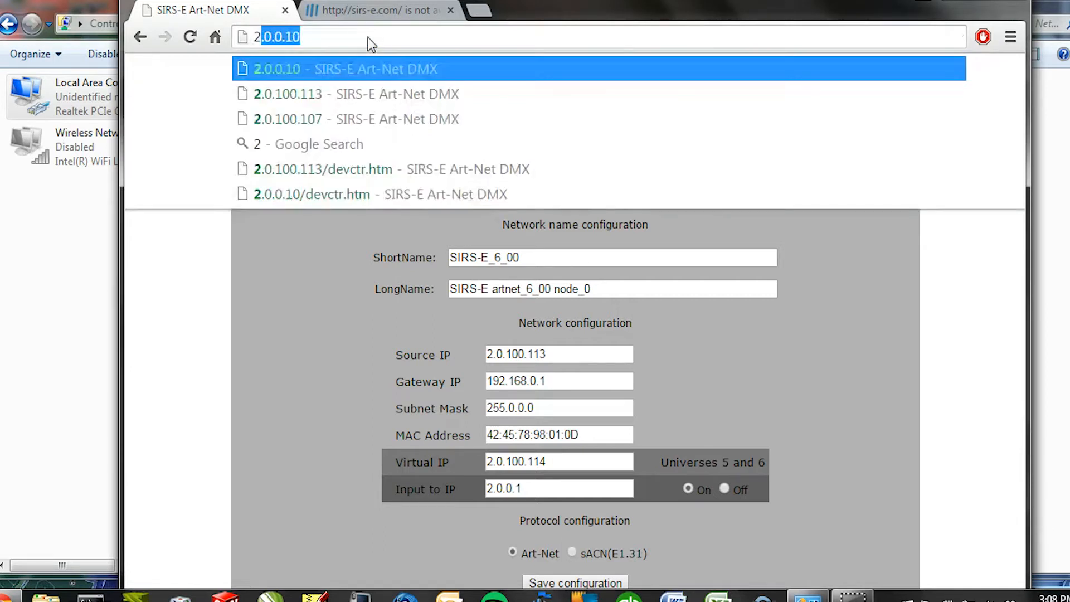
{"action": "type", "text": "0"}
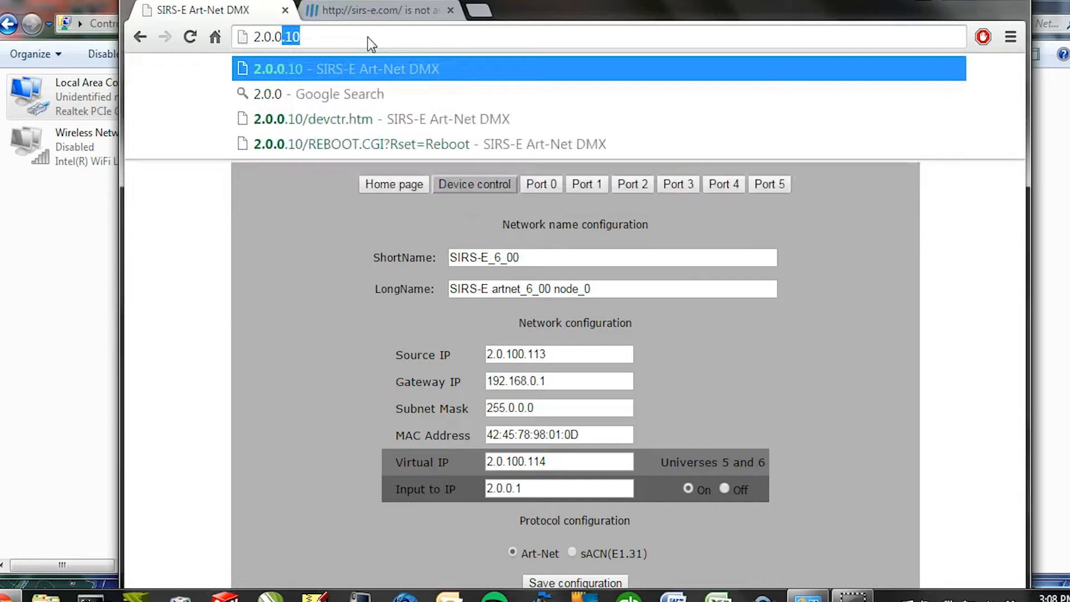
{"action": "key", "text": "BackSpace"}
{"action": "key", "text": "BackSpace"}
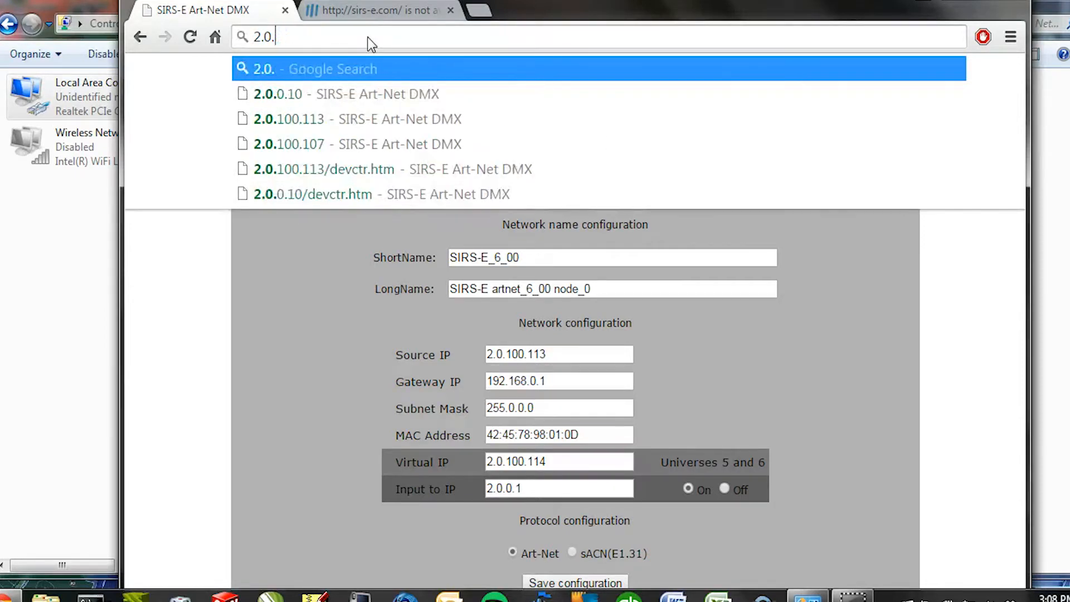
{"action": "type", "text": "100.109"}
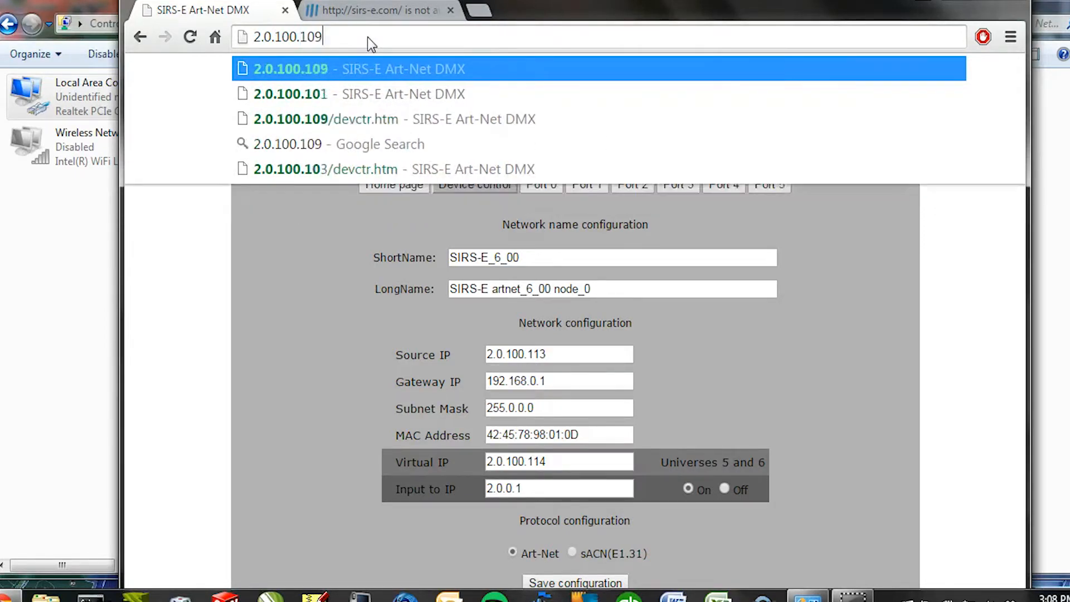
{"action": "key", "text": "Return"}
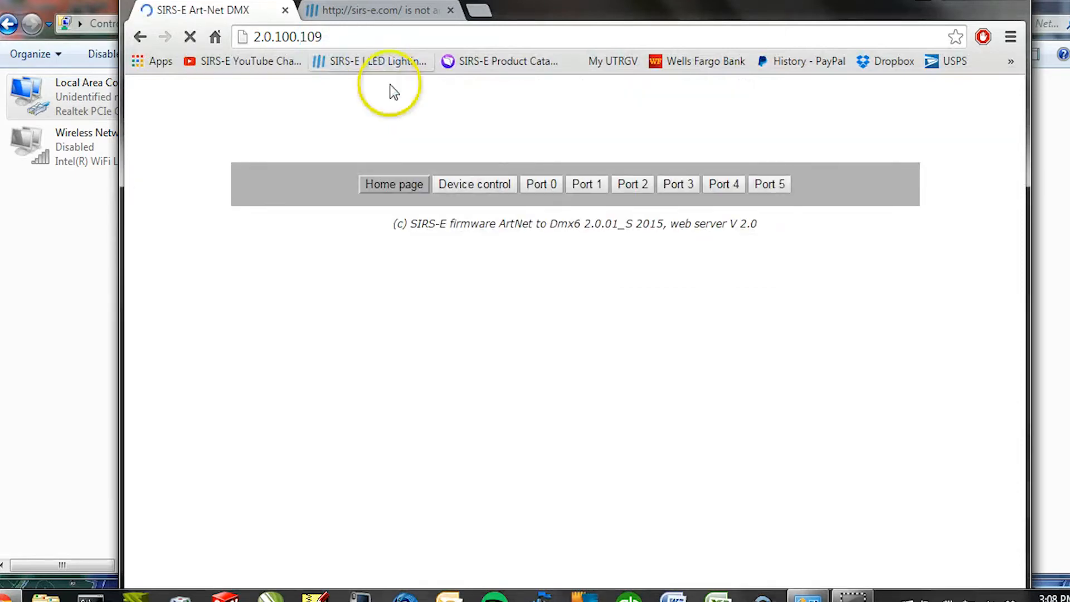
{"action": "left_click", "coordinate": [456, 186]}
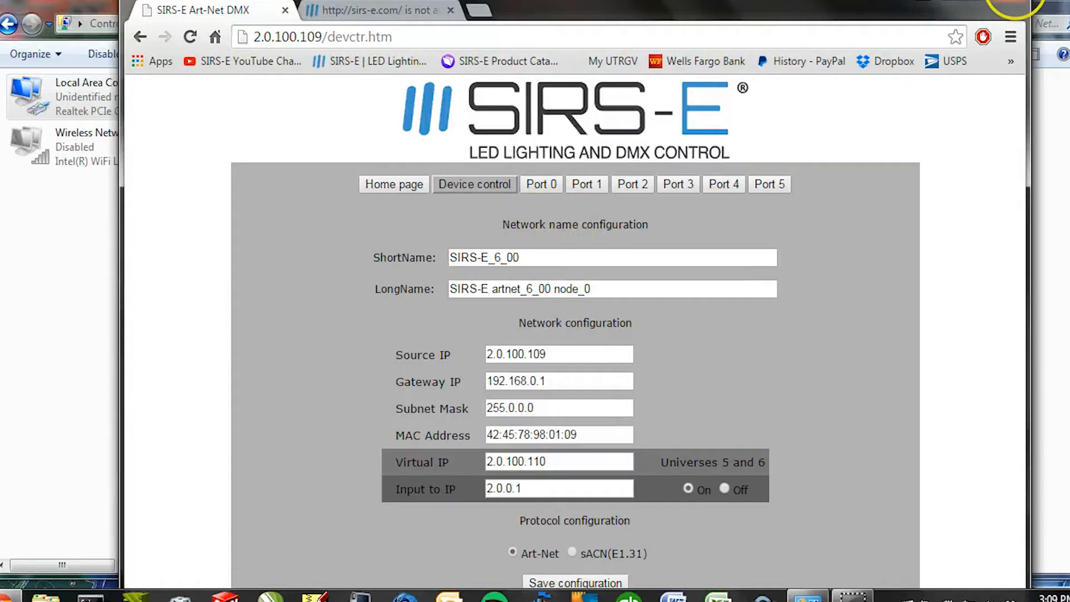
- Leave the browser, switch to MADRIX and search for Art-Net devices in the Device Manager
{"action": "left_click", "coordinate": [1019, 4]}
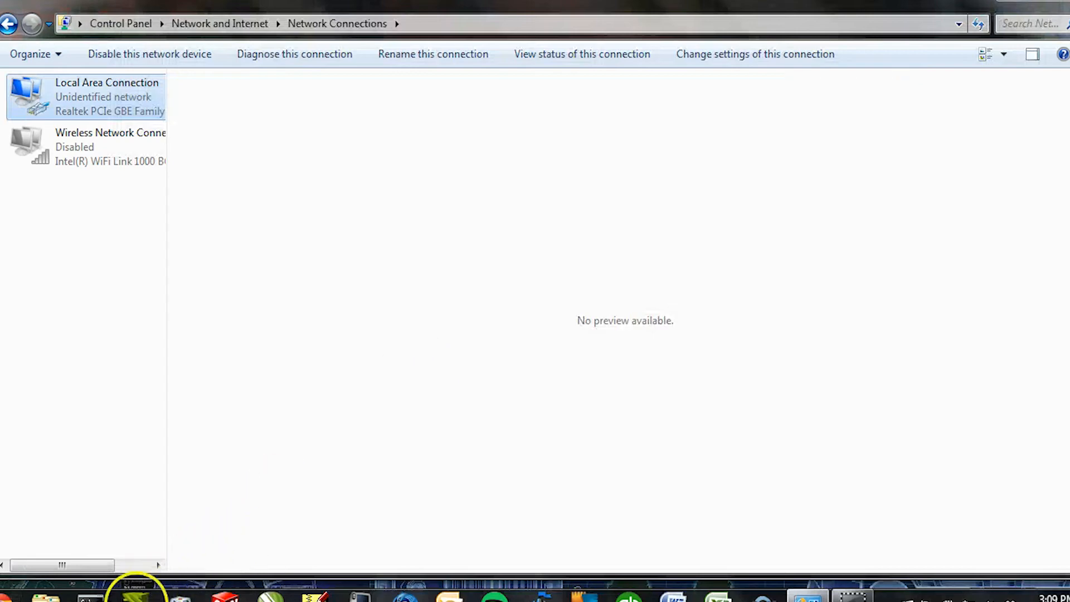
{"action": "left_click", "coordinate": [134, 592]}
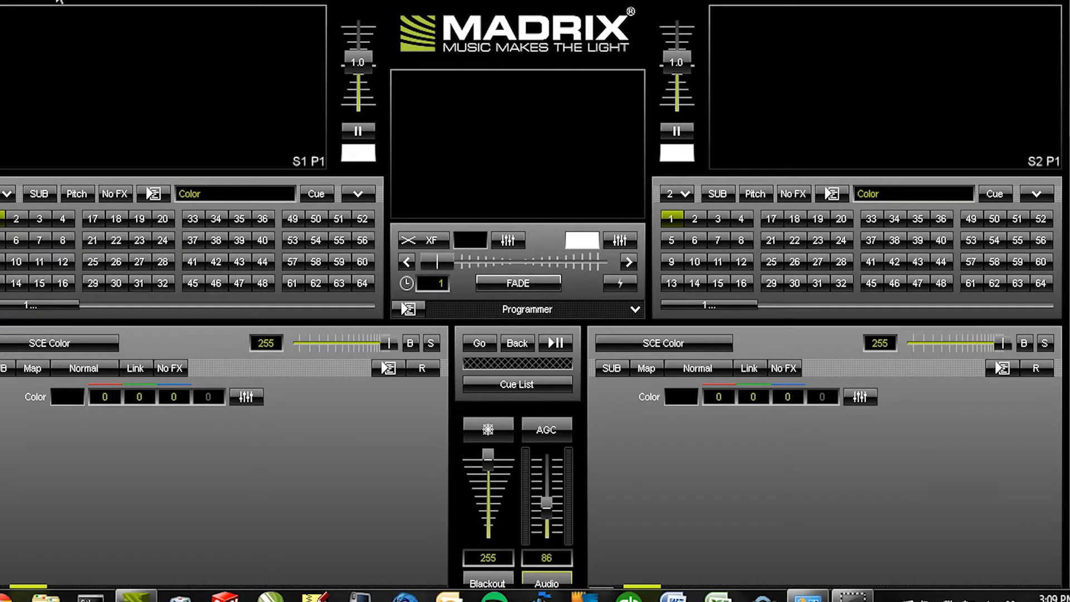
{"action": "left_click", "coordinate": [58, 2]}
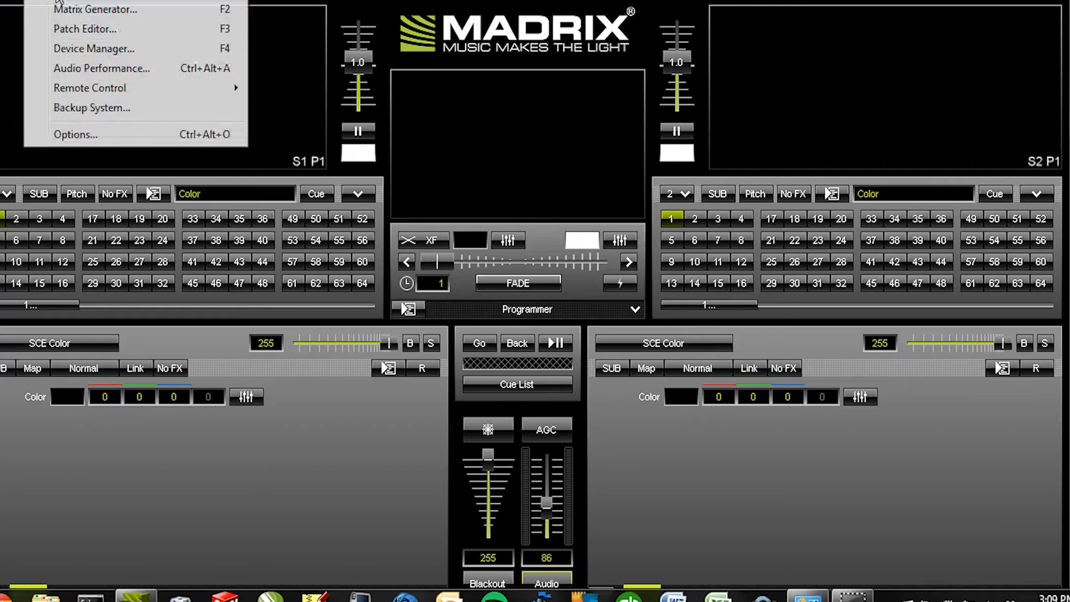
{"action": "left_click", "coordinate": [73, 45]}
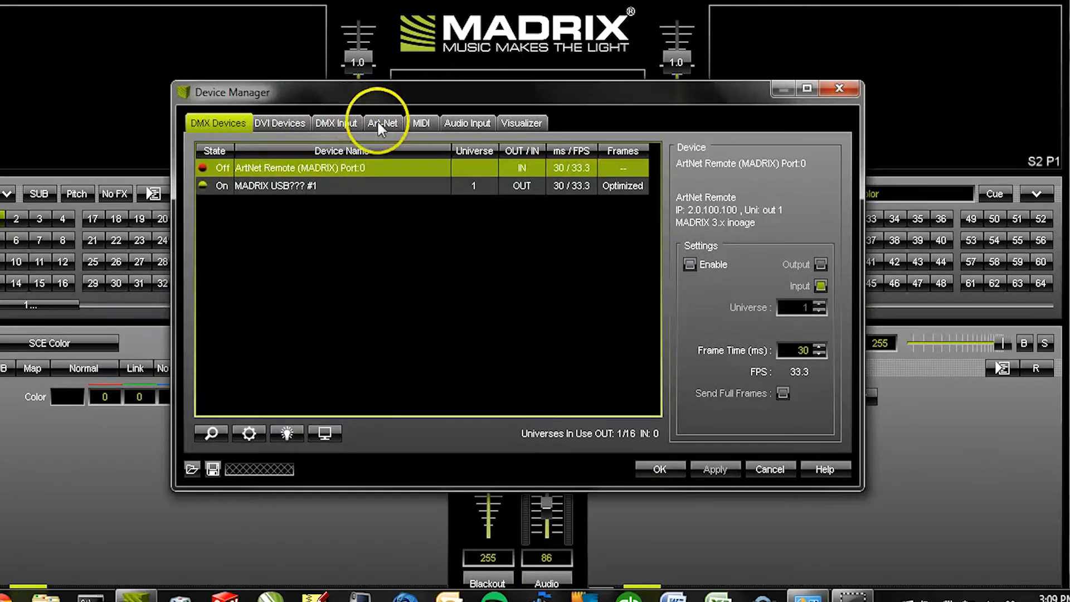
{"action": "left_click", "coordinate": [377, 122]}
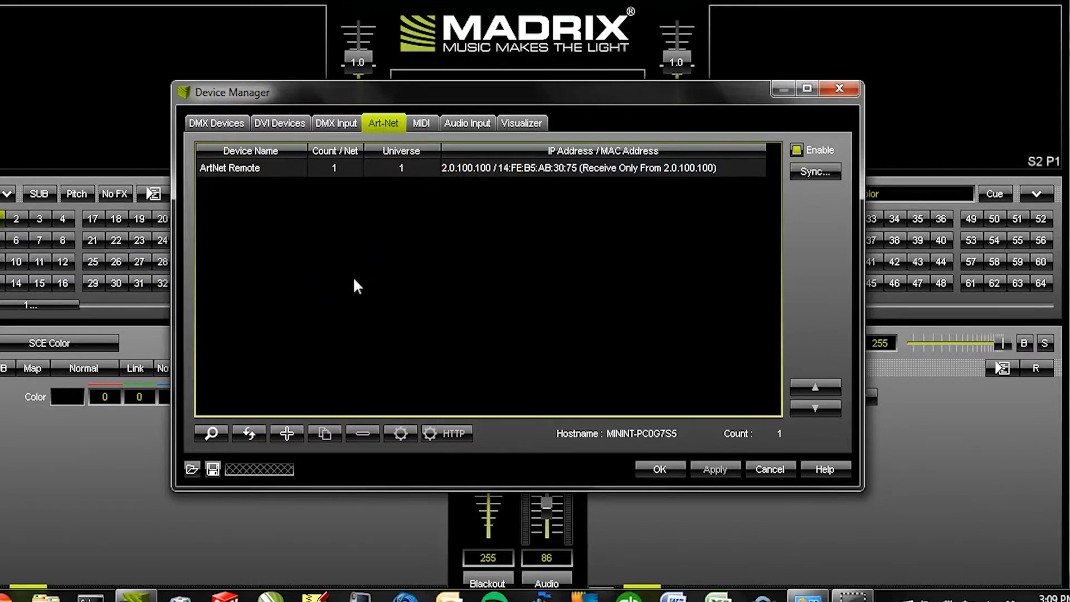
{"action": "left_click", "coordinate": [216, 433]}
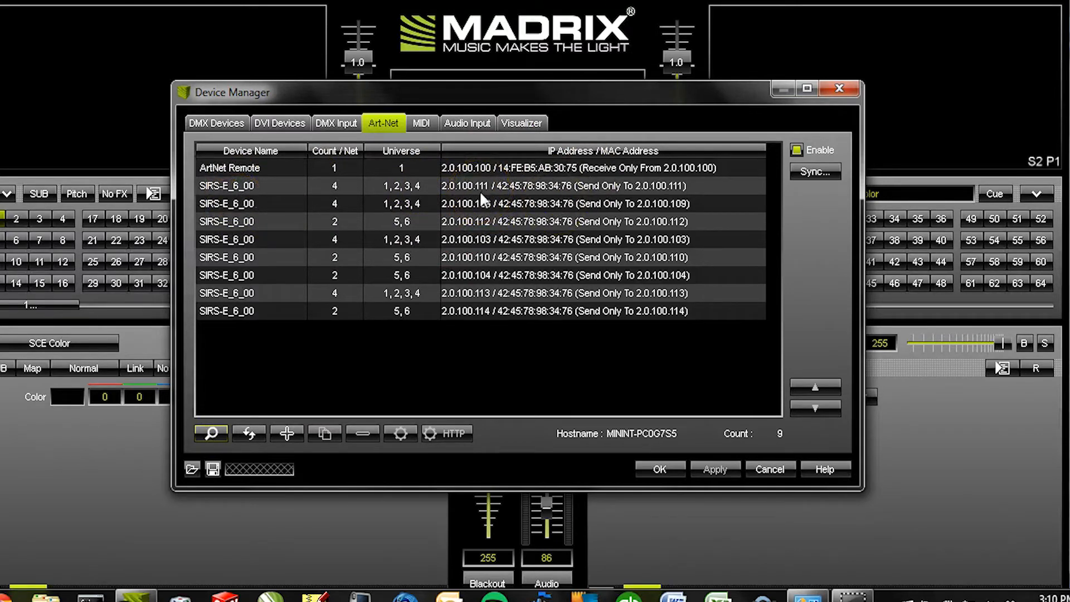
- Examine the universes and IP addresses of the SIRS-E_6_00 nodes in the Art-Net device list, leaving none selected
{"action": "left_click", "coordinate": [477, 221]}
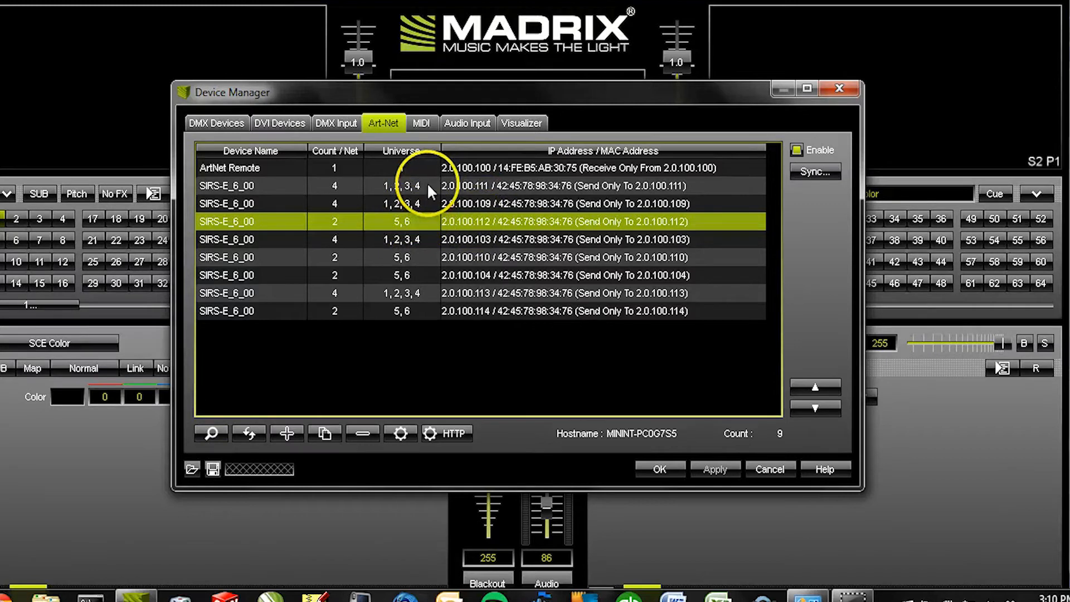
{"action": "left_click", "coordinate": [273, 186]}
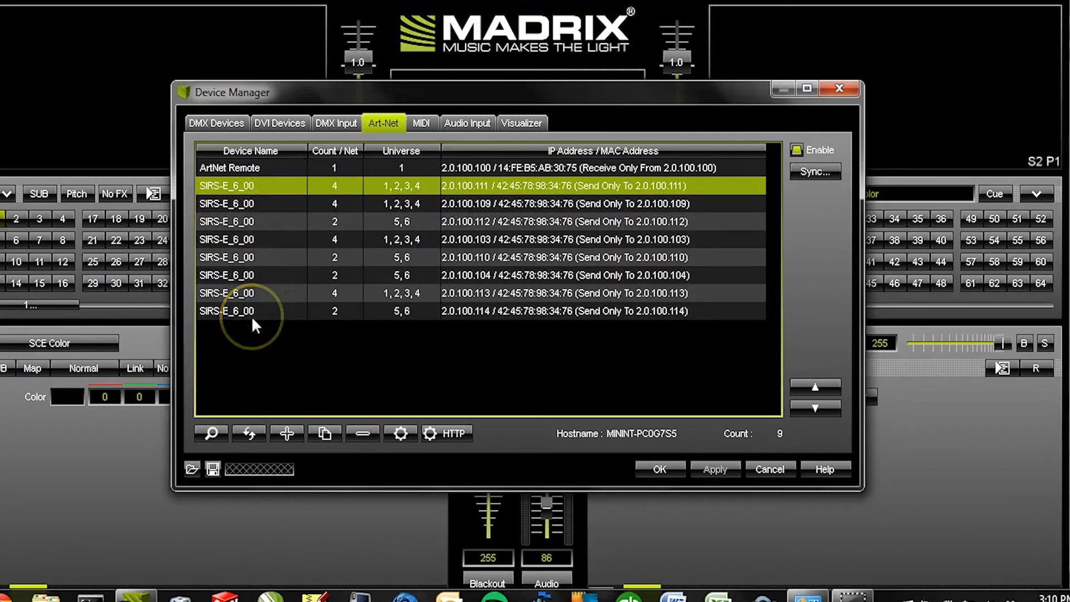
{"action": "left_click", "coordinate": [275, 340]}
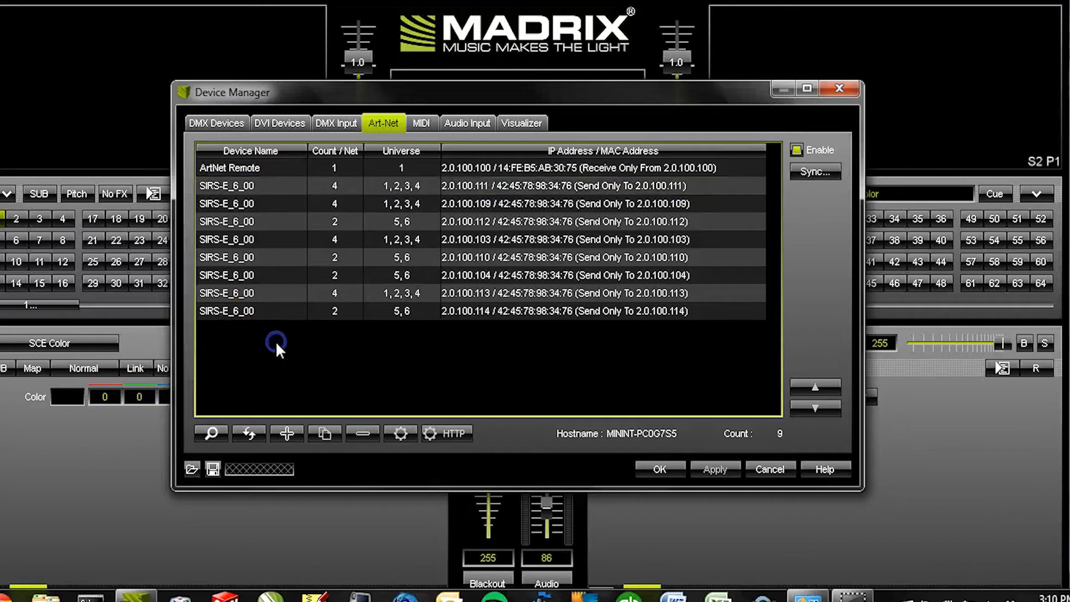